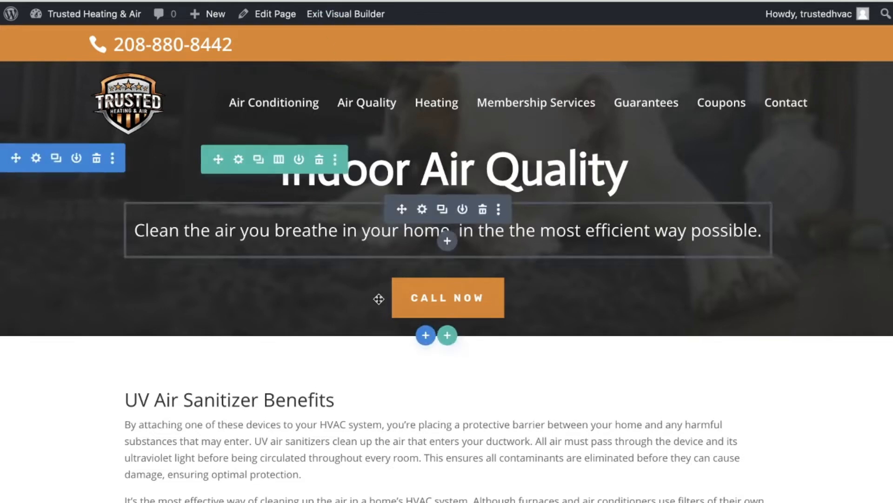
Insert a Video module directly below the UV Air Sanitizer Benefits text
scroll(379, 312, down, 5)
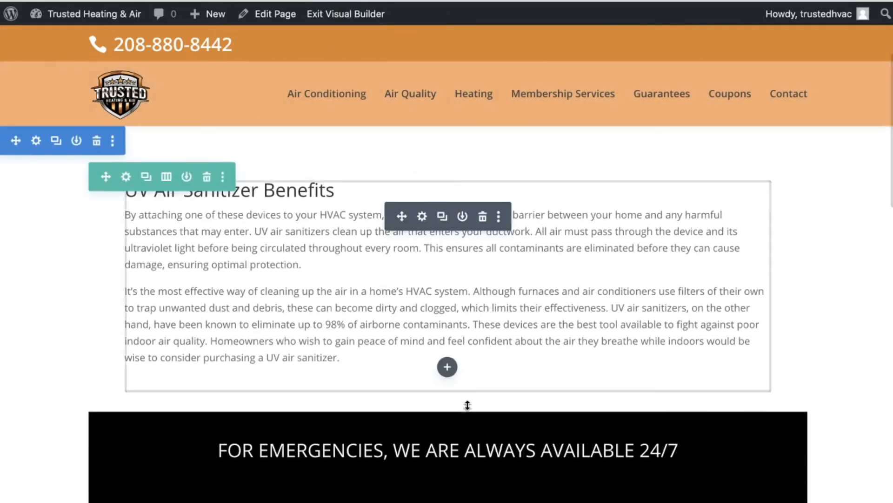
click(447, 368)
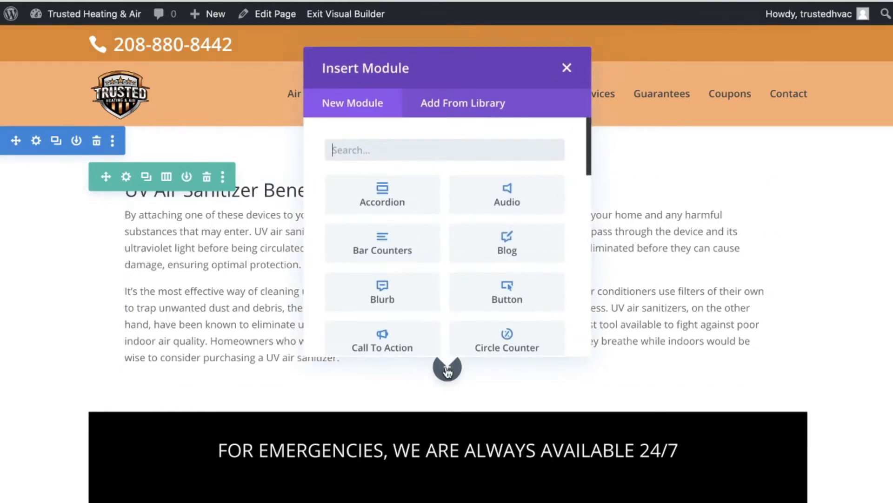
text(vid)
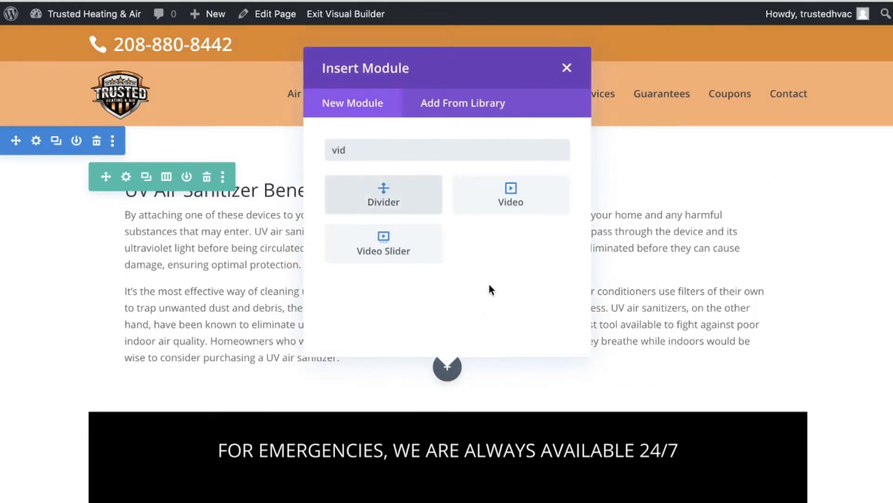
click(488, 199)
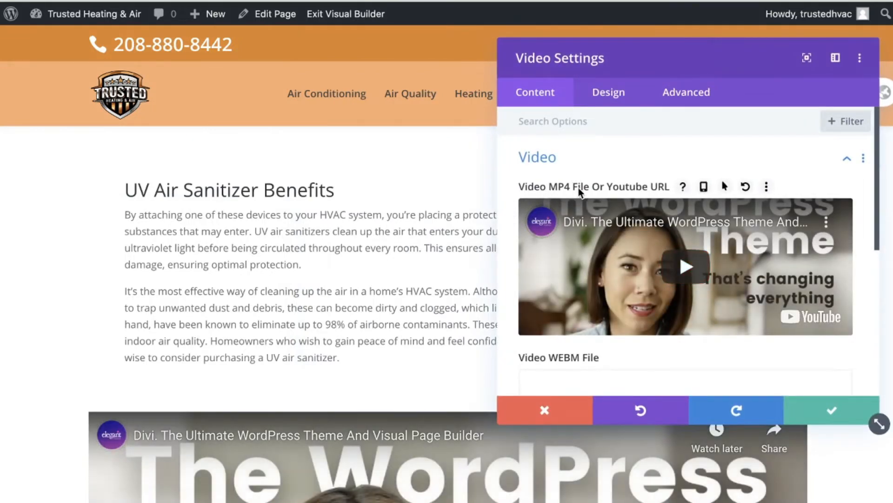
mouse_move(662, 231)
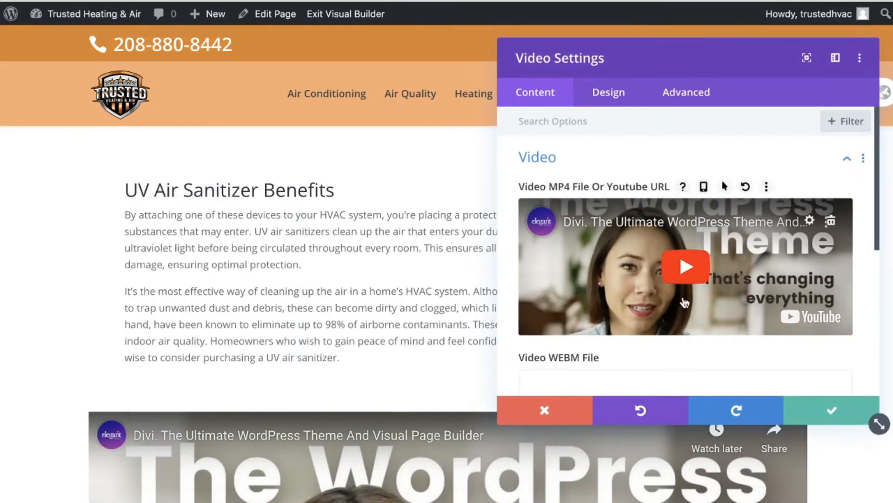
click(832, 217)
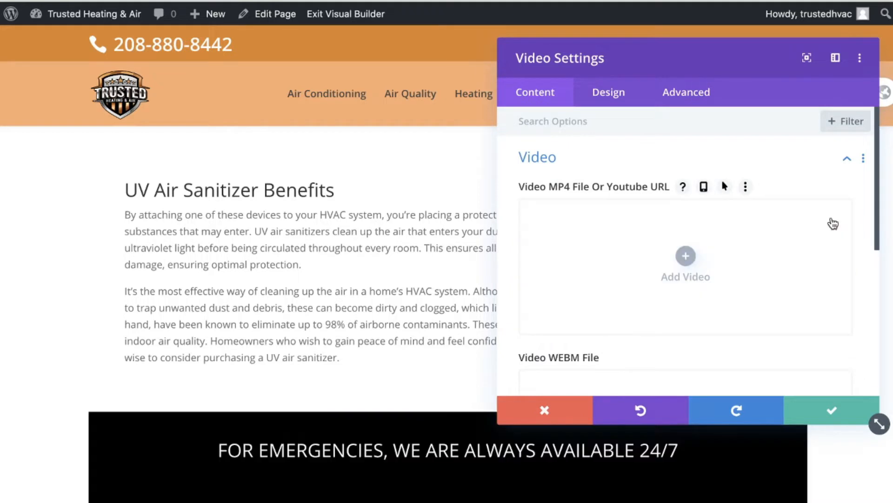
click(687, 257)
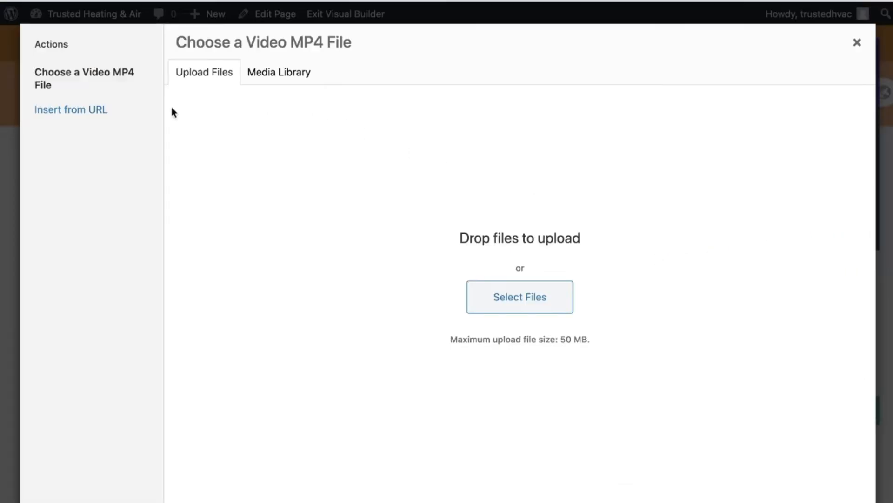
click(100, 112)
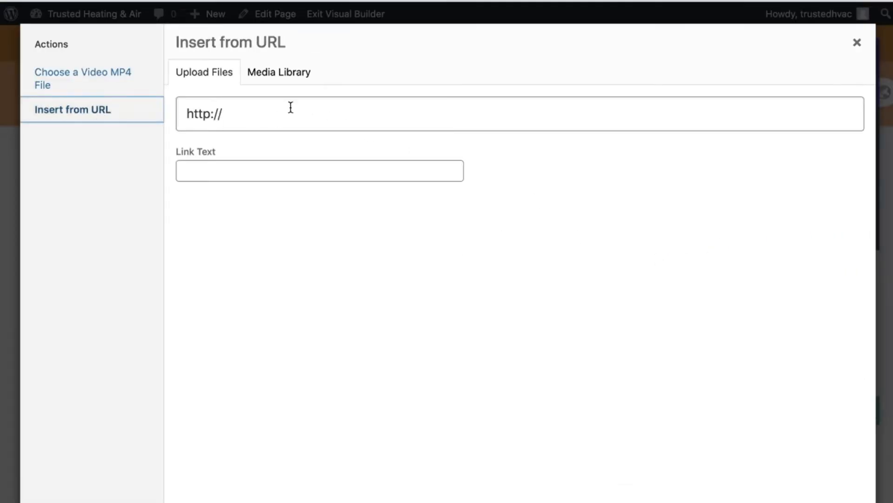
click(290, 107)
key(ctrl+a)
text(https://vimeo.com/344785729)
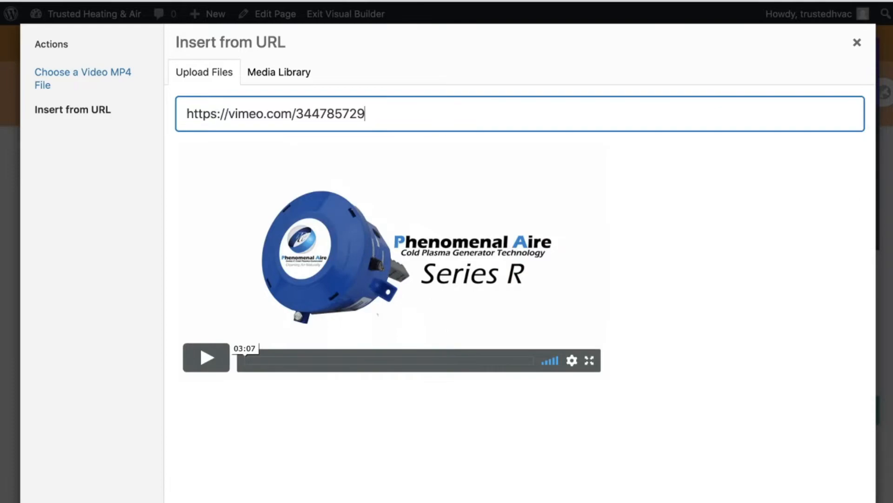
click(826, 501)
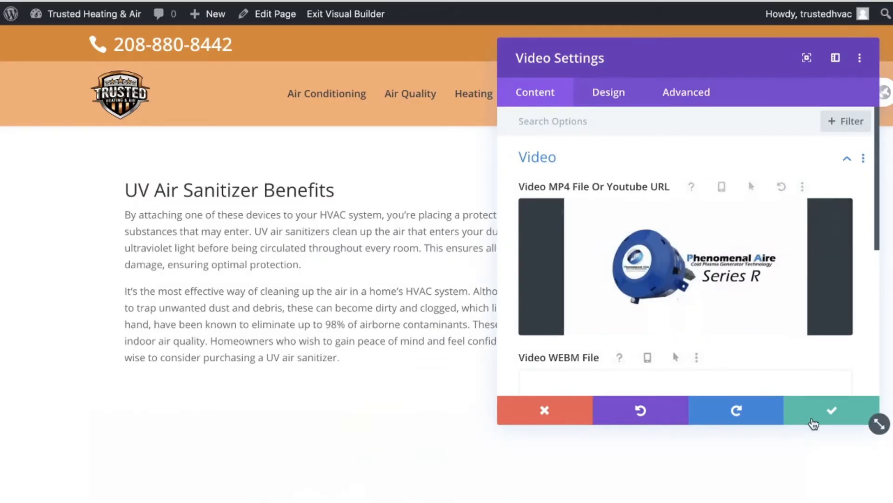
Set the video module's width to 75% and save its settings
scroll(344, 493, down, 5)
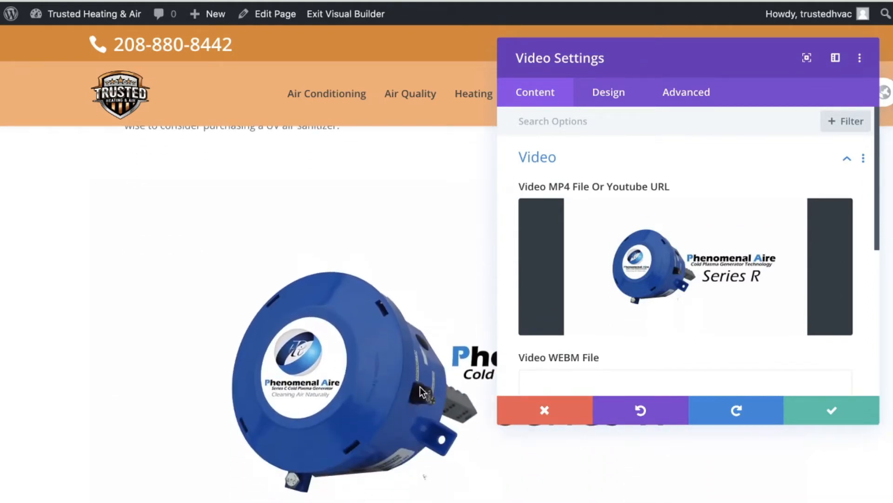
scroll(408, 347, down, 1)
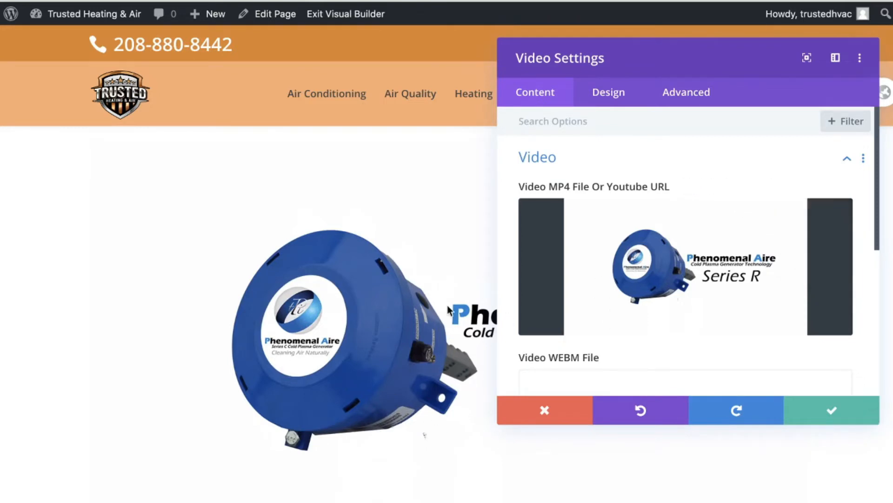
click(609, 93)
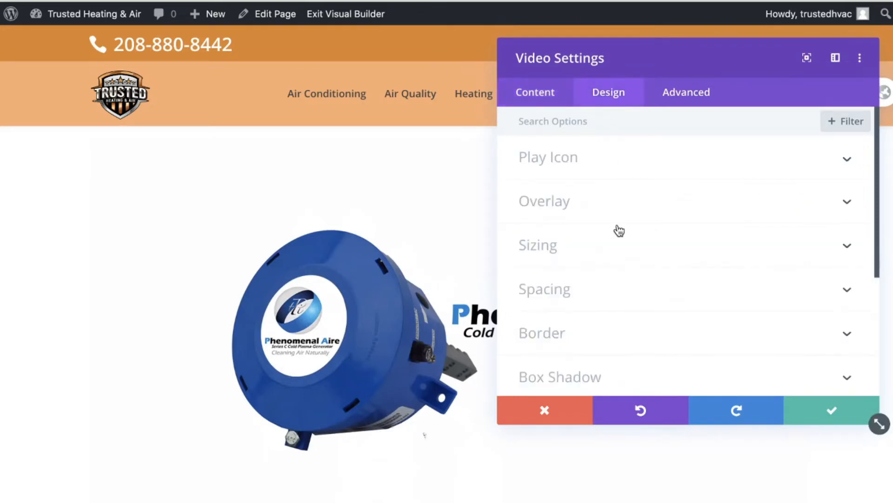
click(615, 245)
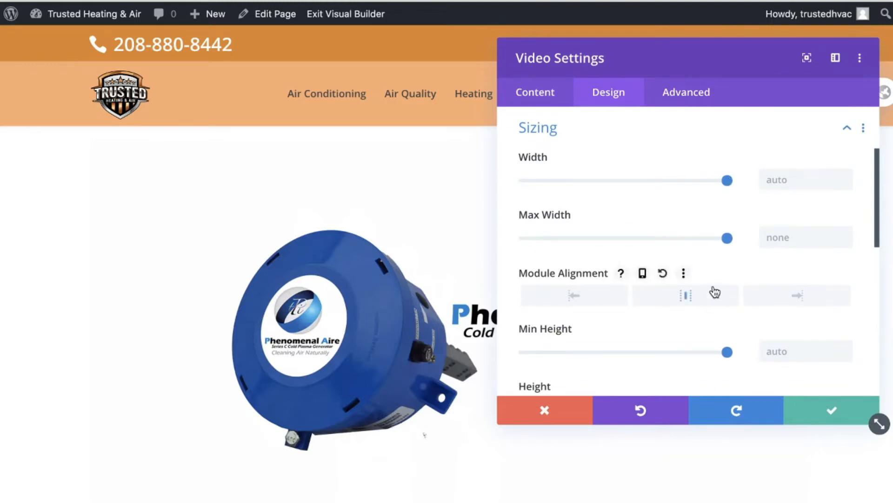
drag(727, 181, 676, 184)
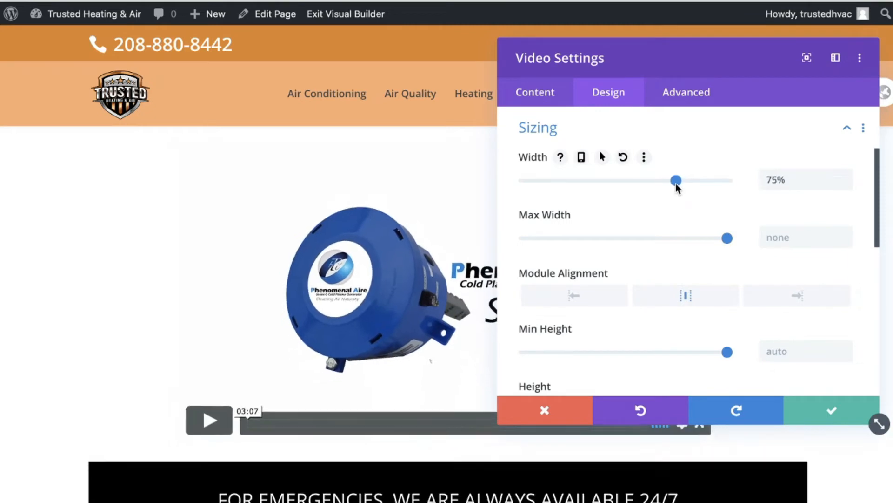
click(830, 409)
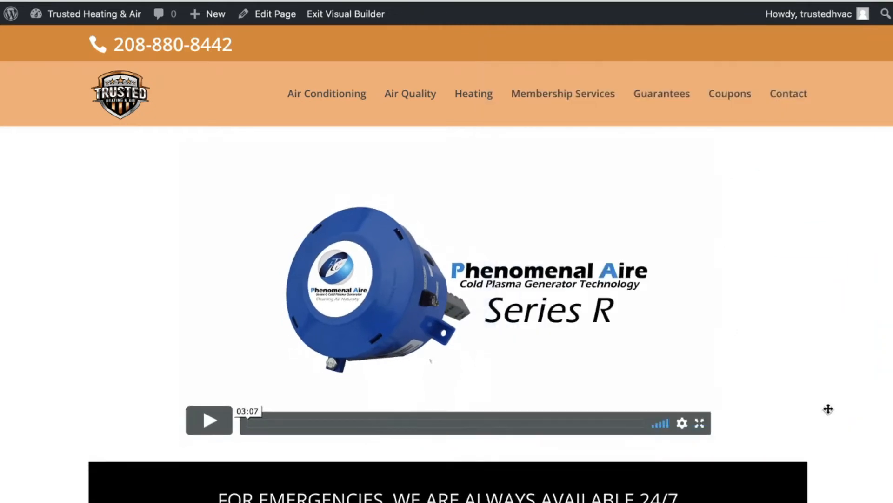
scroll(780, 332, up, 5)
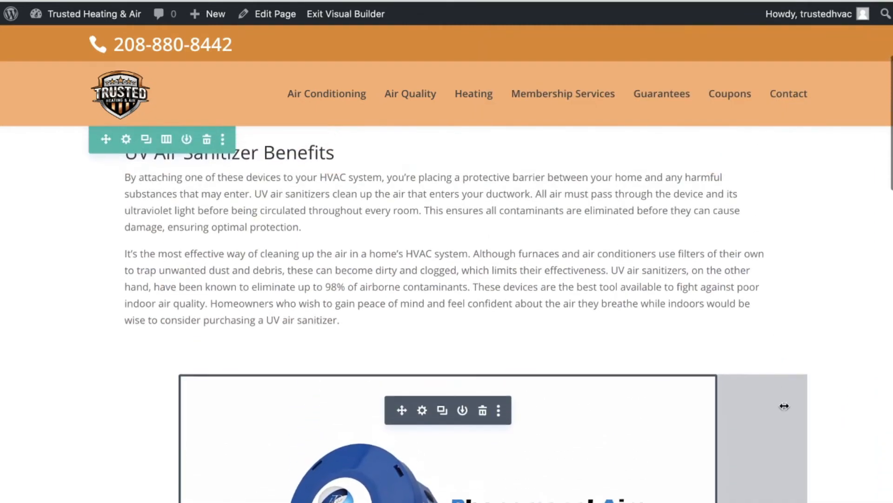
scroll(397, 279, down, 3)
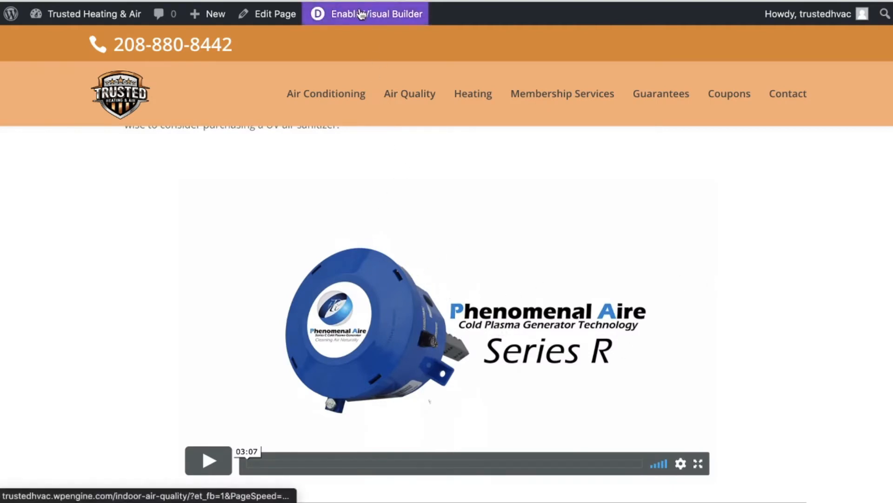
Reopen the Indoor Air Quality page in the Visual Builder and open the settings of the Phenomenal Aire video module
click(361, 18)
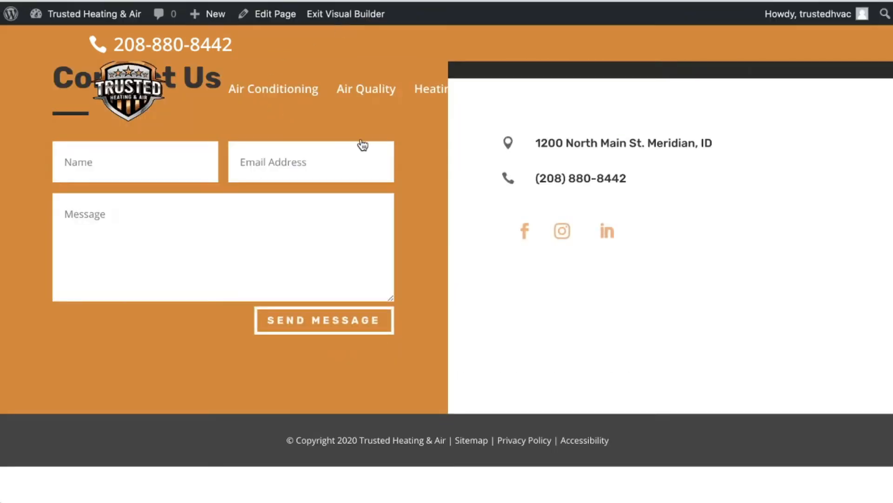
scroll(538, 340, down, 6)
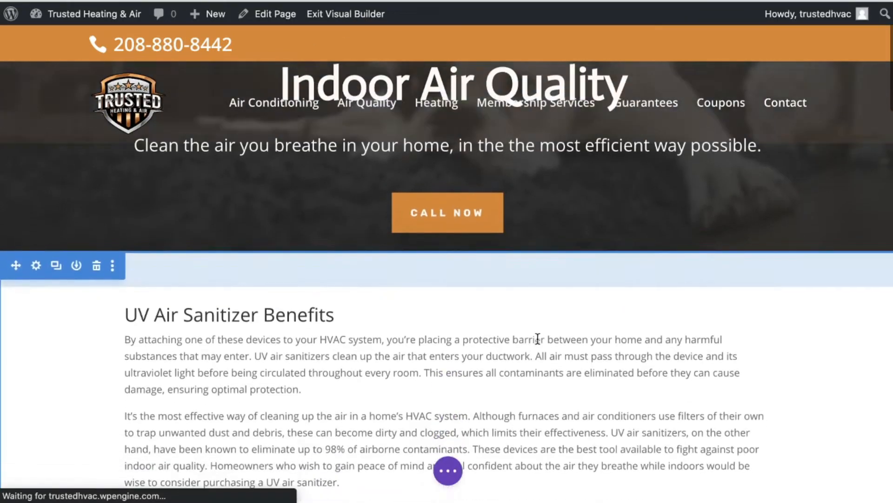
scroll(538, 339, down, 3)
mouse_move(415, 264)
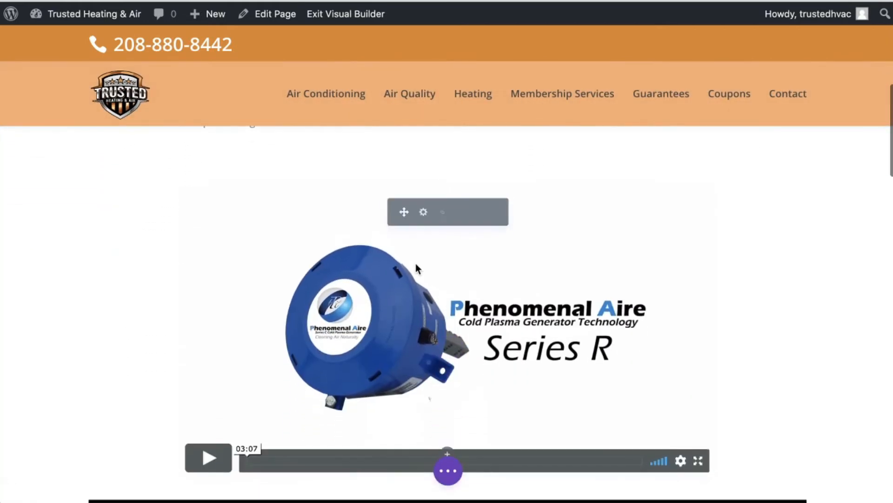
click(422, 213)
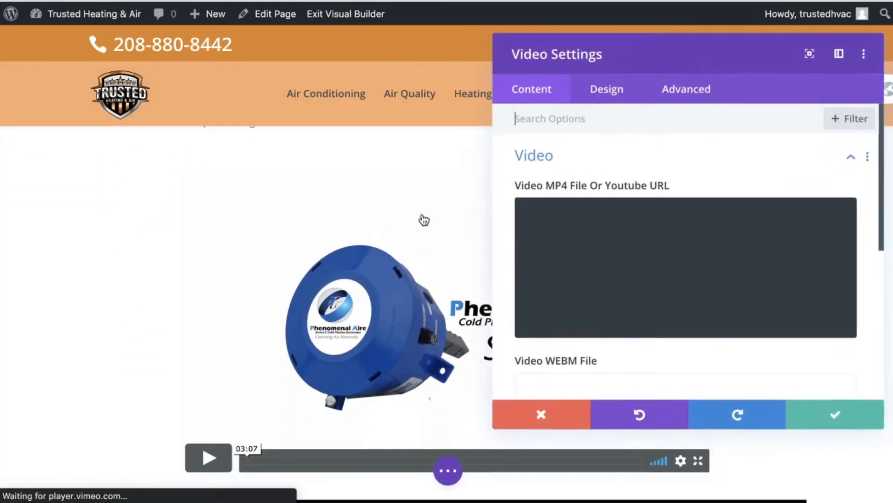
Generate the video's overlay image from the video itself
scroll(659, 315, down, 3)
scroll(657, 312, down, 5)
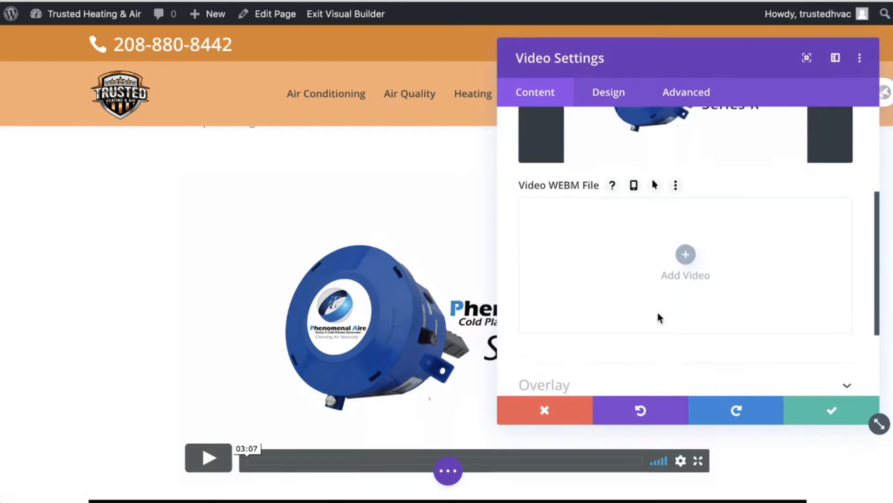
click(548, 266)
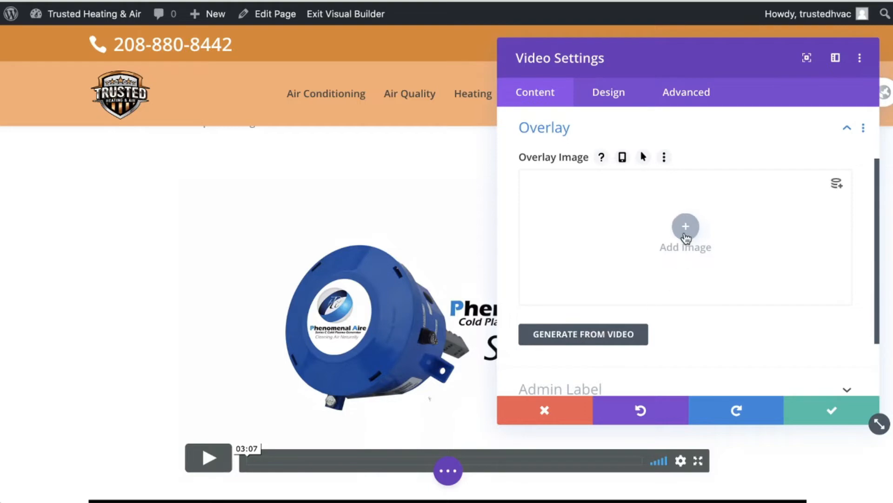
click(581, 339)
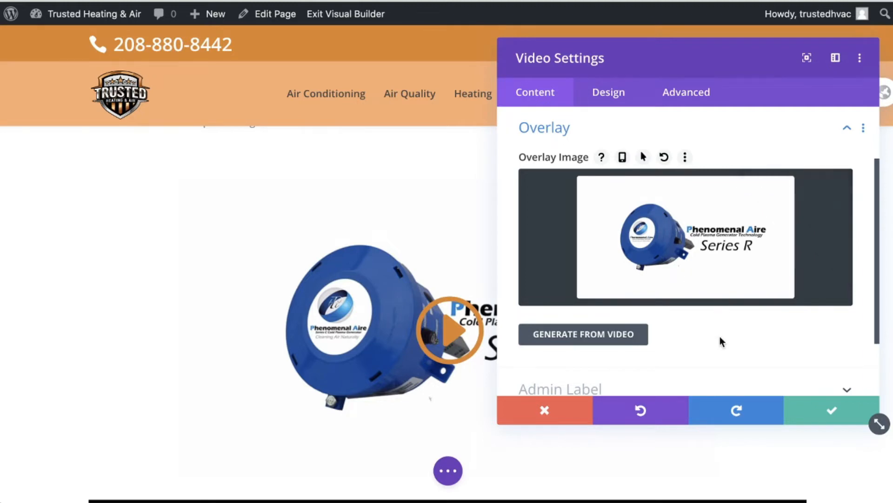
scroll(720, 338, down, 1)
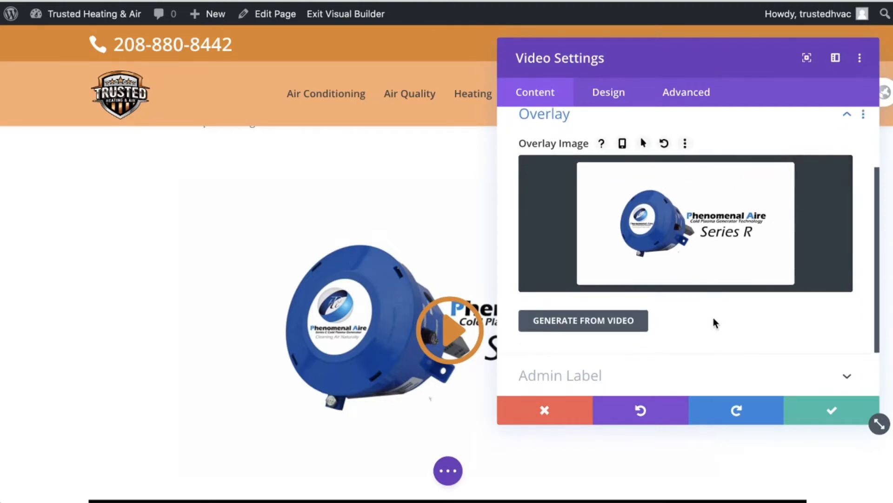
scroll(714, 322, down, 3)
scroll(709, 307, up, 3)
scroll(707, 299, up, 1)
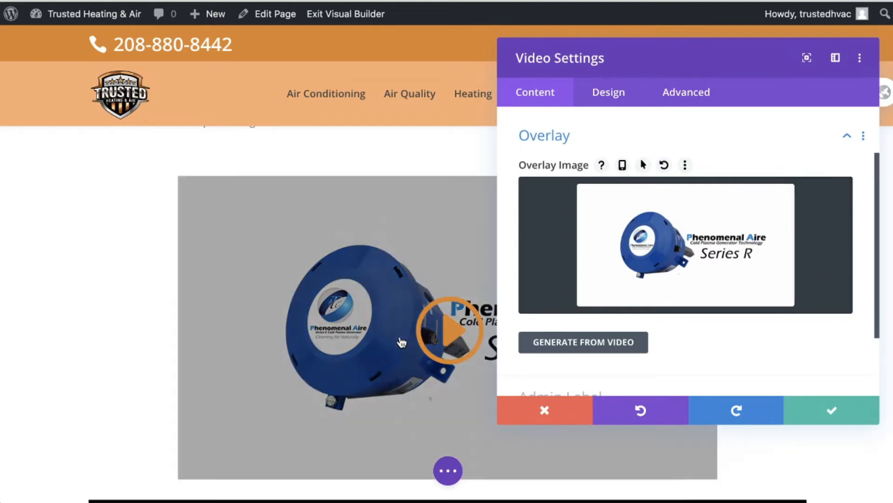
scroll(796, 362, down, 1)
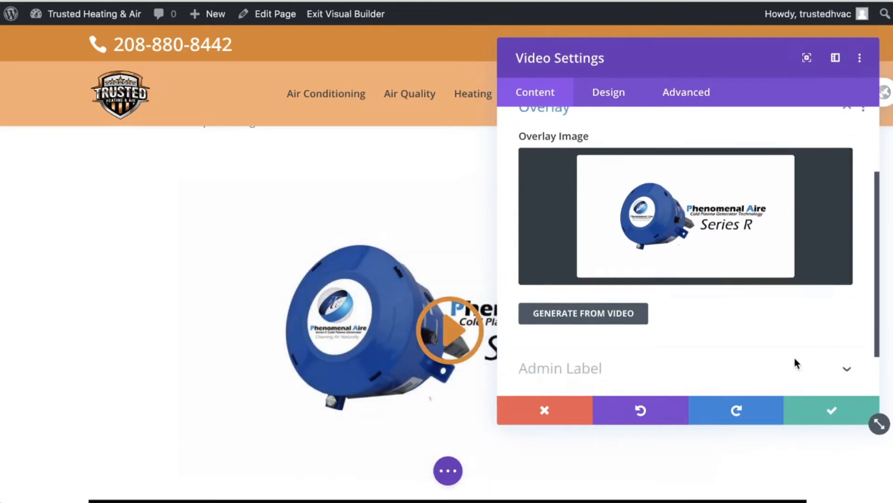
scroll(795, 362, up, 3)
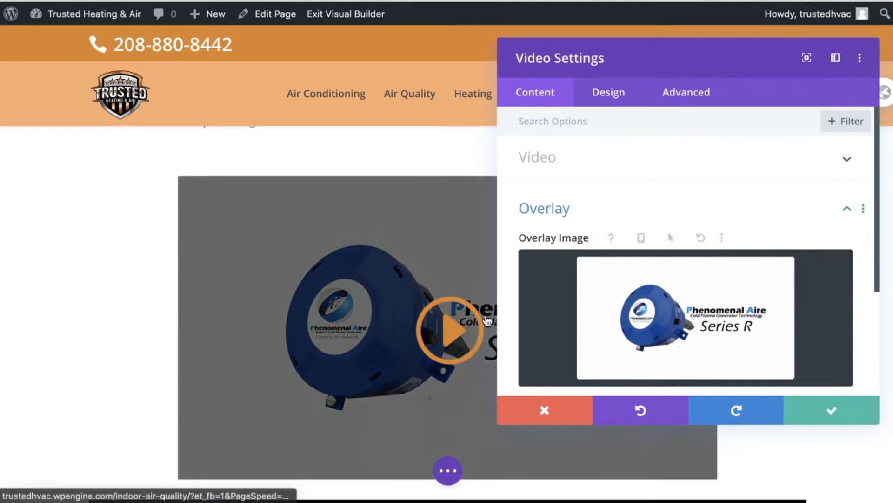
Try black (#000000) as the video's play icon color and switch it back to the saved orange
click(617, 98)
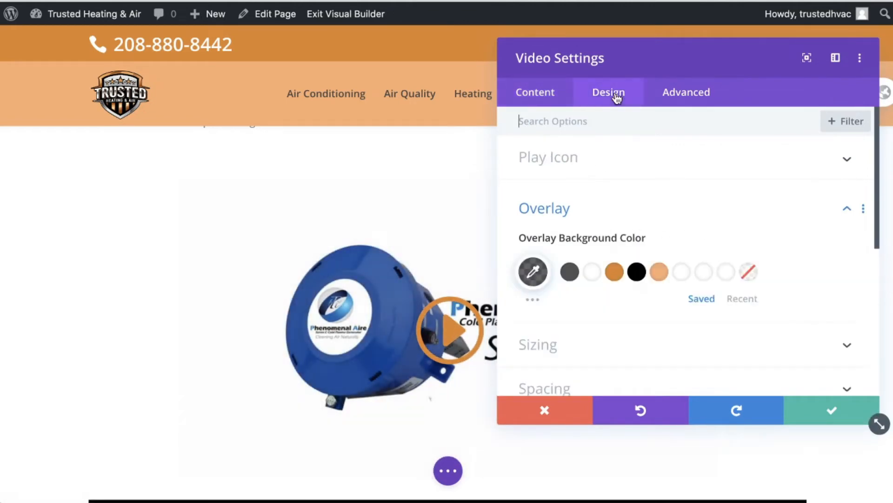
click(577, 163)
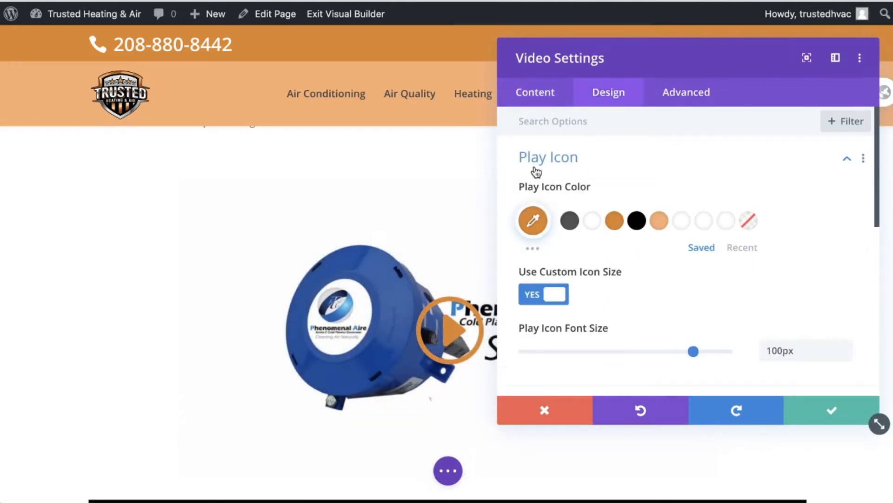
click(635, 220)
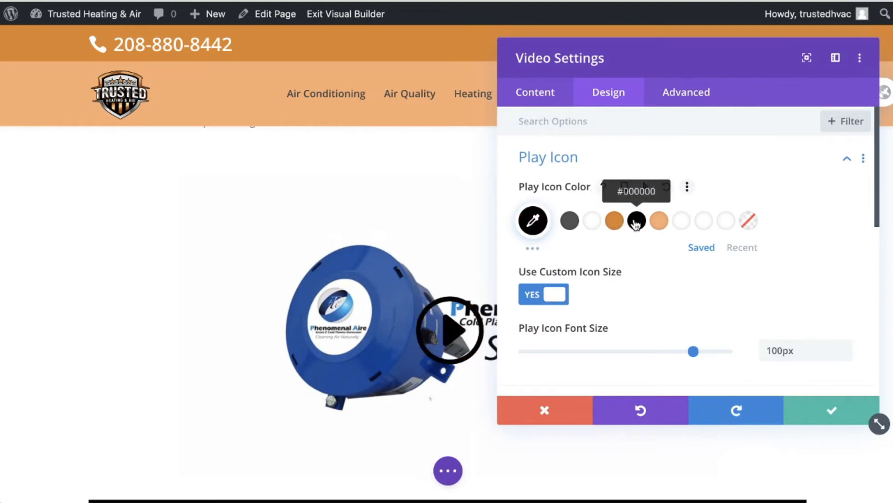
click(614, 225)
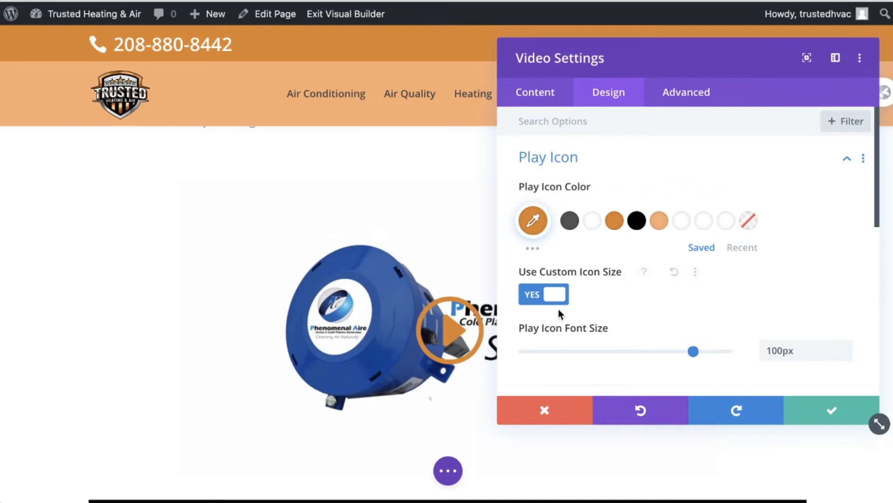
Open the video's overlay background color options
scroll(618, 293, down, 2)
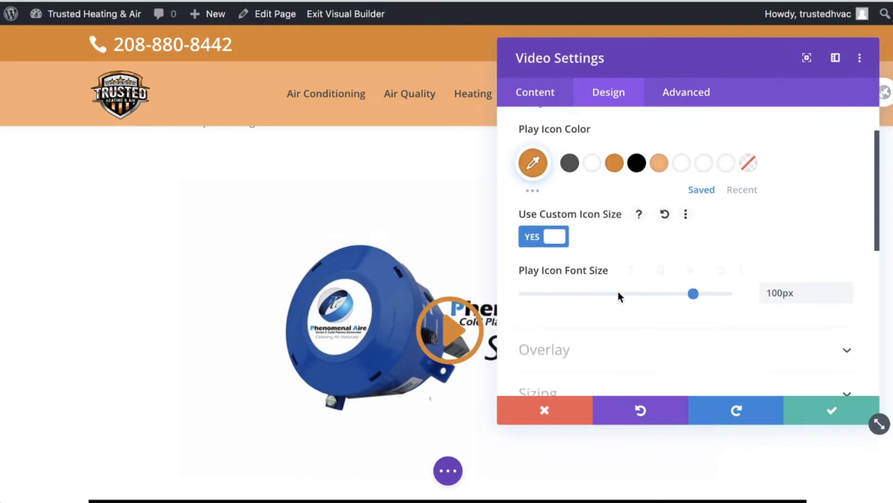
scroll(605, 289, down, 2)
click(556, 265)
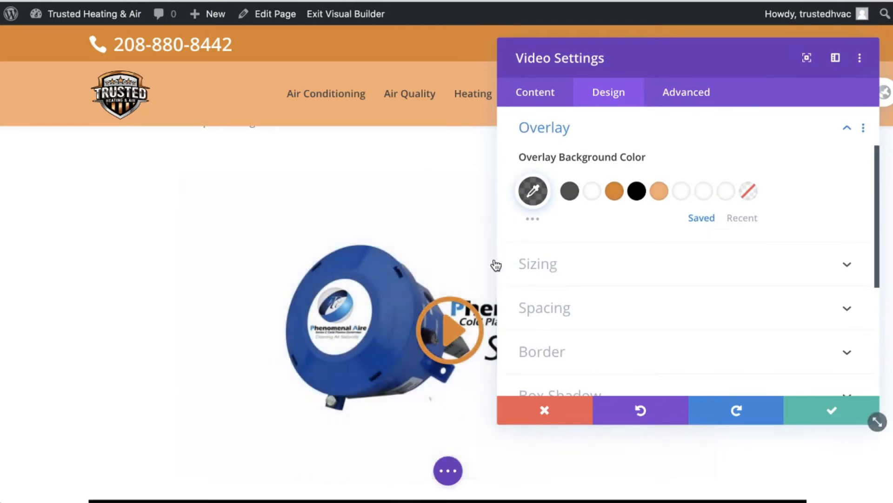
Try the saved orange as the video's overlay background color, reset it to the default and save the module settings
click(615, 192)
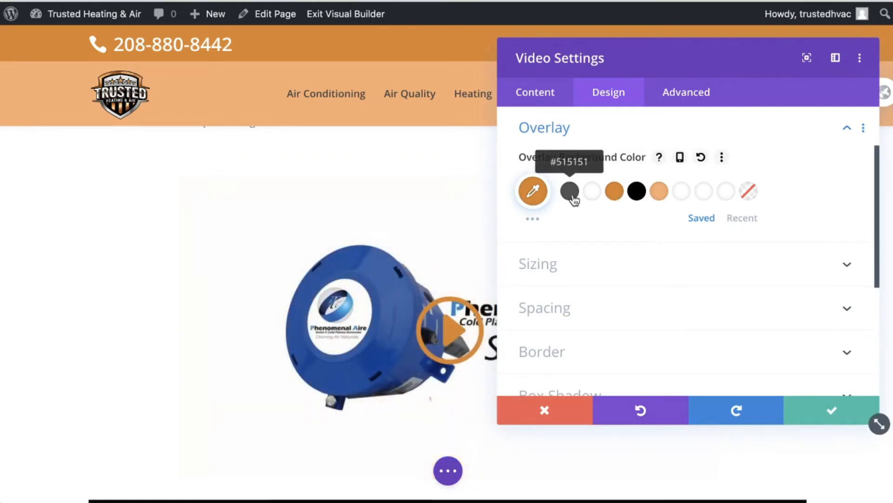
click(702, 158)
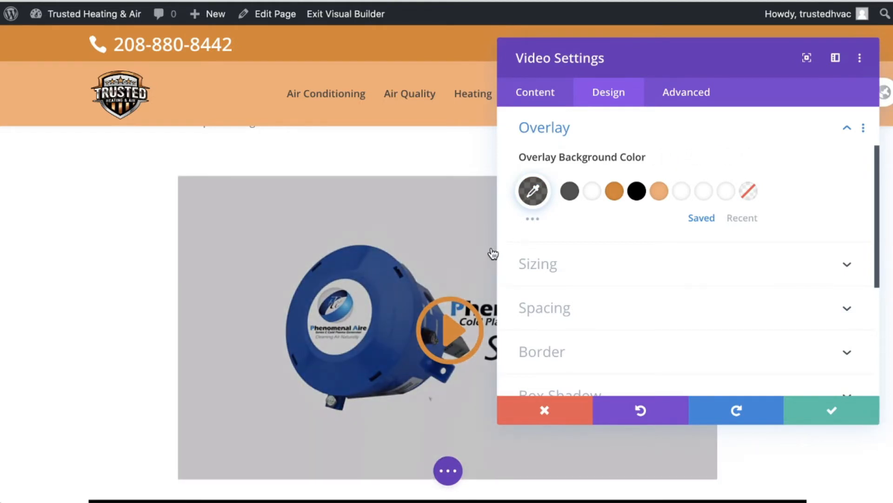
click(823, 415)
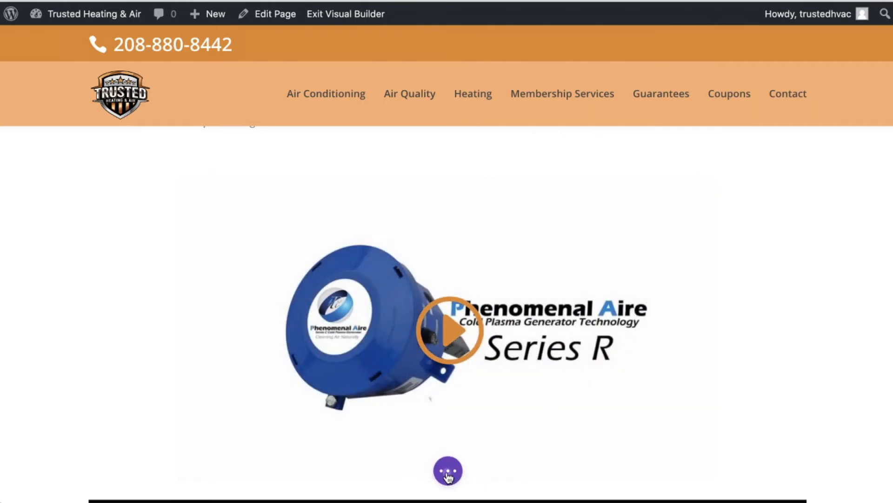
Show the page's builder controls and check the video's hover overlay on the page
click(448, 470)
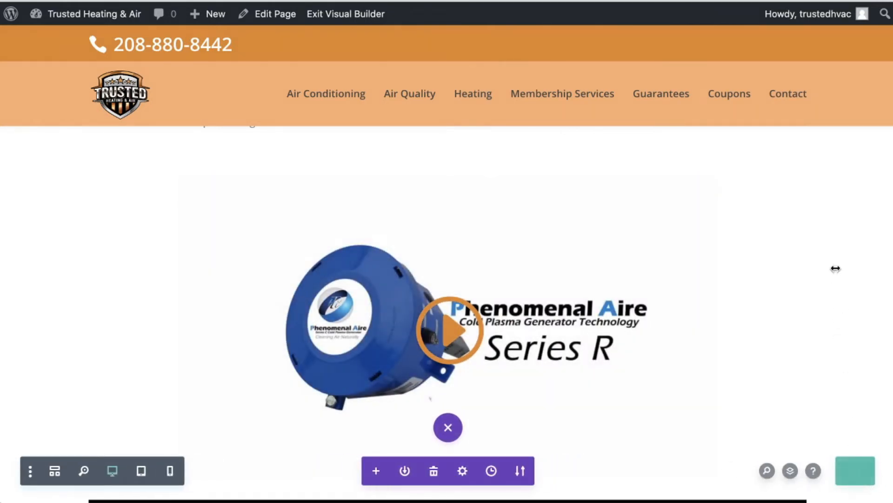
scroll(668, 275, down, 2)
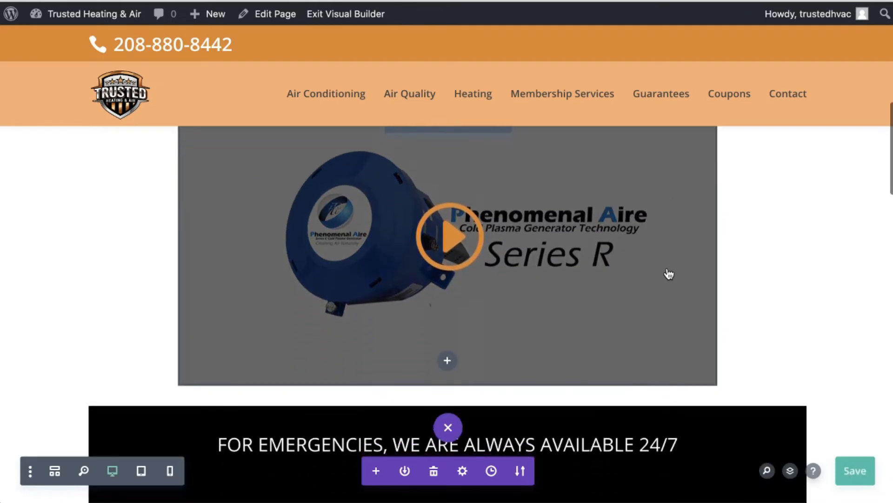
scroll(669, 274, up, 2)
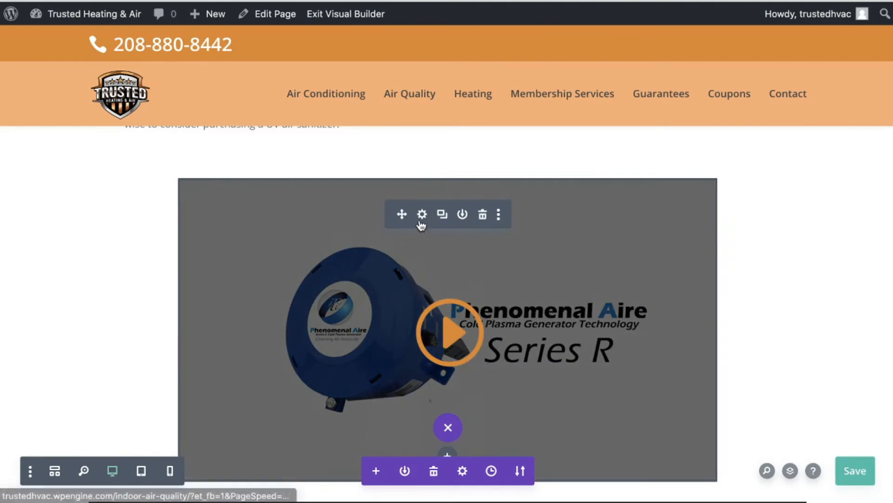
Reopen the video module's design settings and apply the box shadow preset with a solid frame around the whole video
click(422, 217)
click(608, 95)
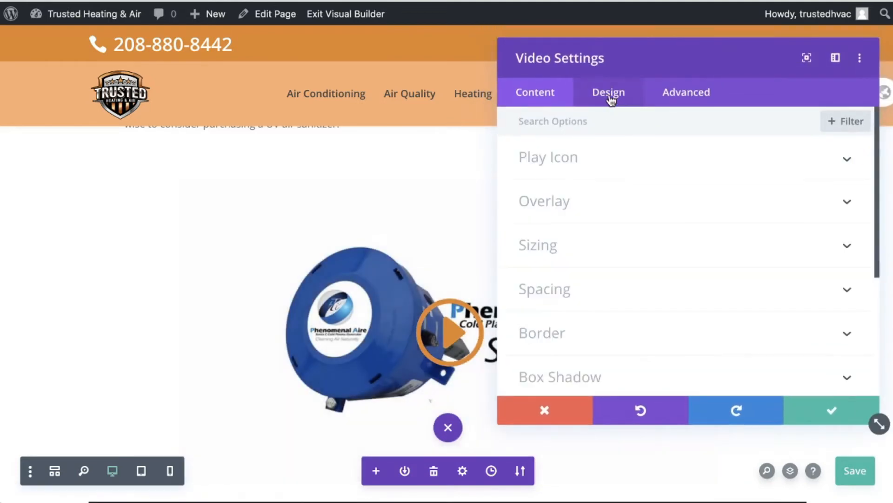
scroll(643, 274, down, 3)
click(624, 298)
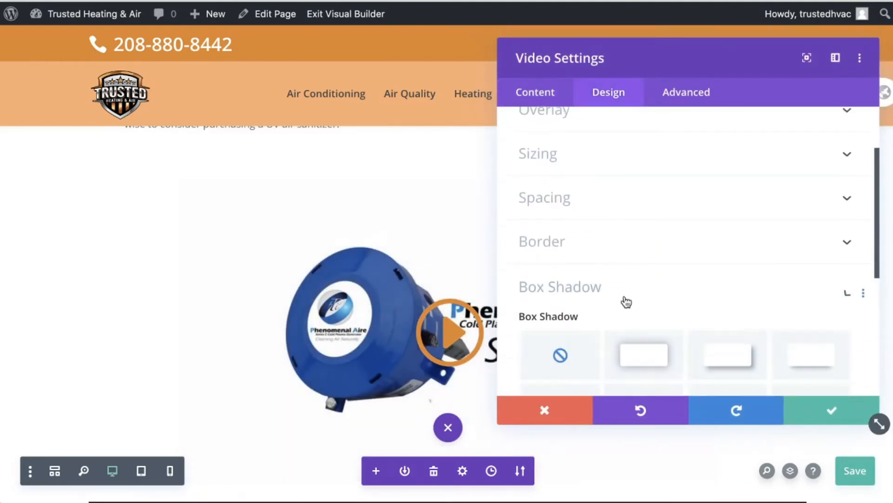
scroll(642, 317, down, 4)
click(707, 251)
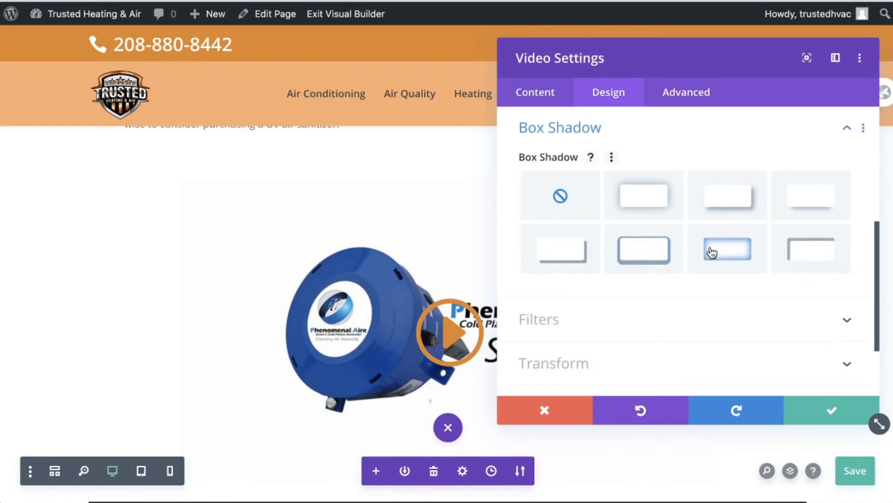
click(648, 255)
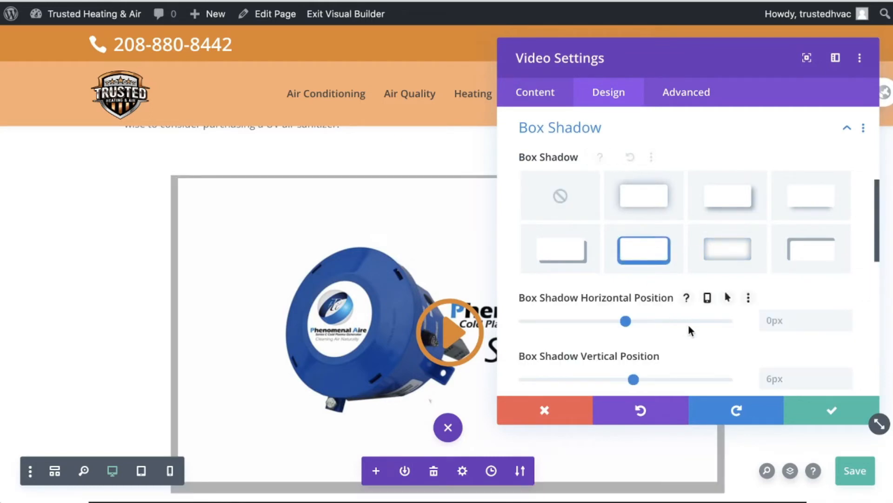
Lower the opacity of the video's black box shadow color to rgba(0,0,0,0.09)
scroll(674, 326, down, 1)
scroll(674, 325, down, 4)
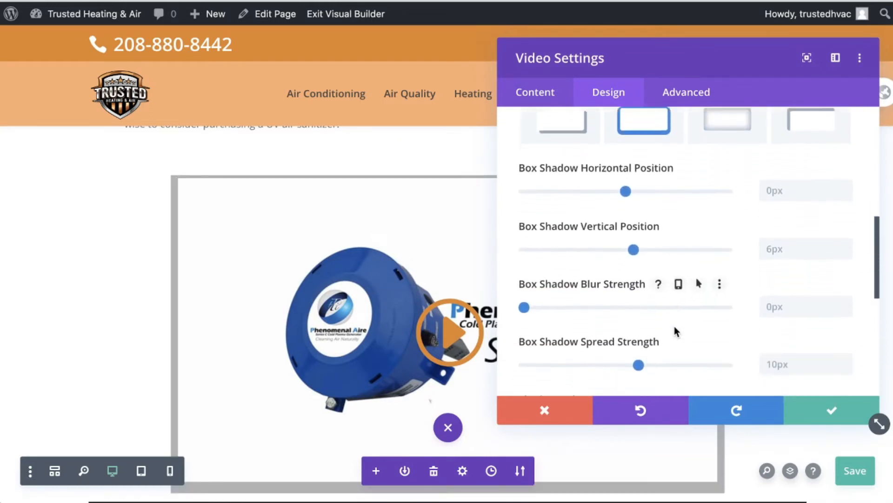
scroll(674, 325, down, 2)
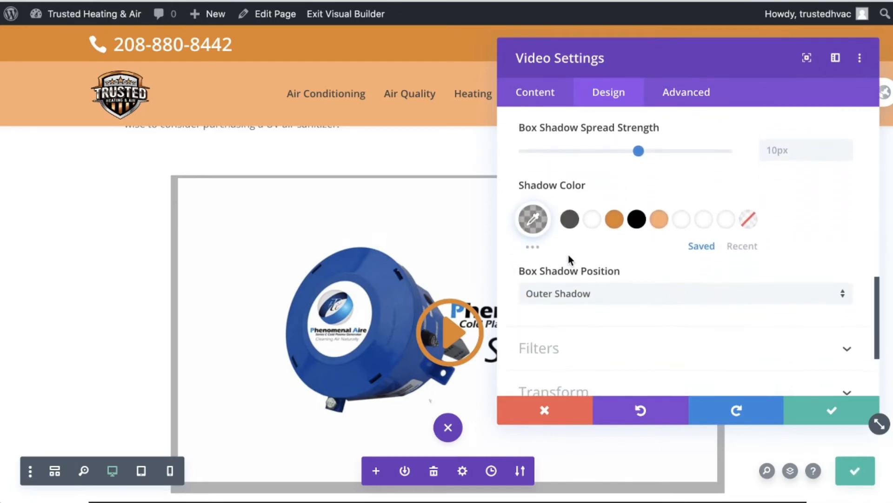
click(536, 225)
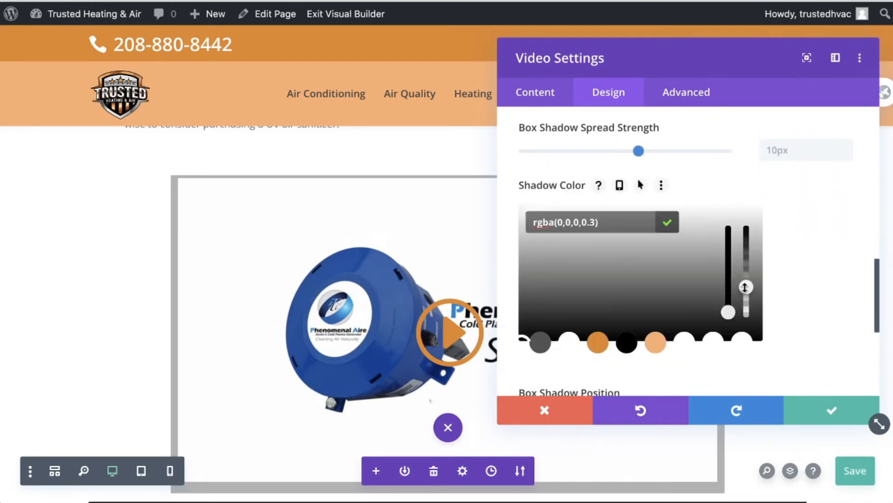
drag(745, 287, 747, 313)
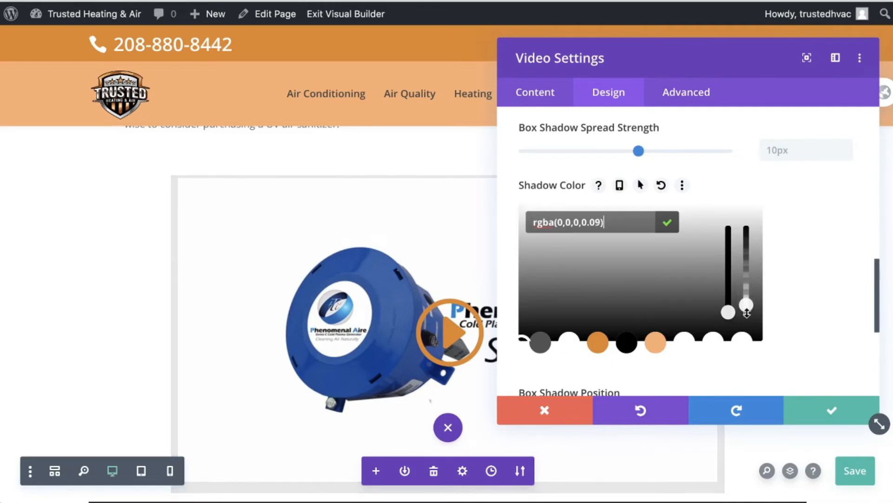
Set the video's box shadow spread strength to 15px and save the module settings
scroll(799, 256, up, 3)
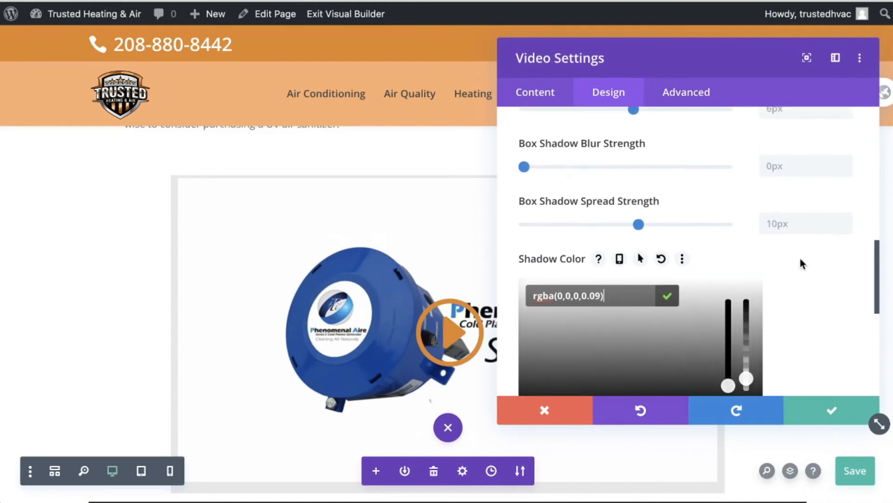
scroll(585, 170, up, 2)
scroll(586, 170, up, 2)
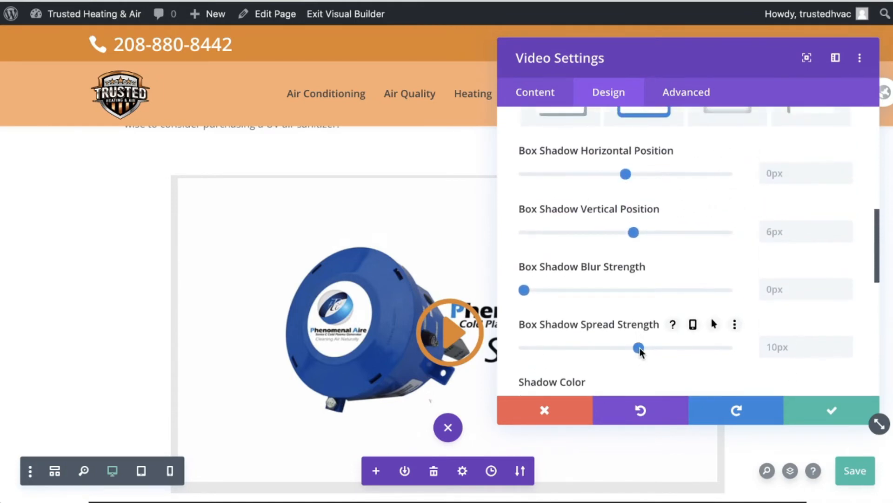
drag(640, 347, 644, 348)
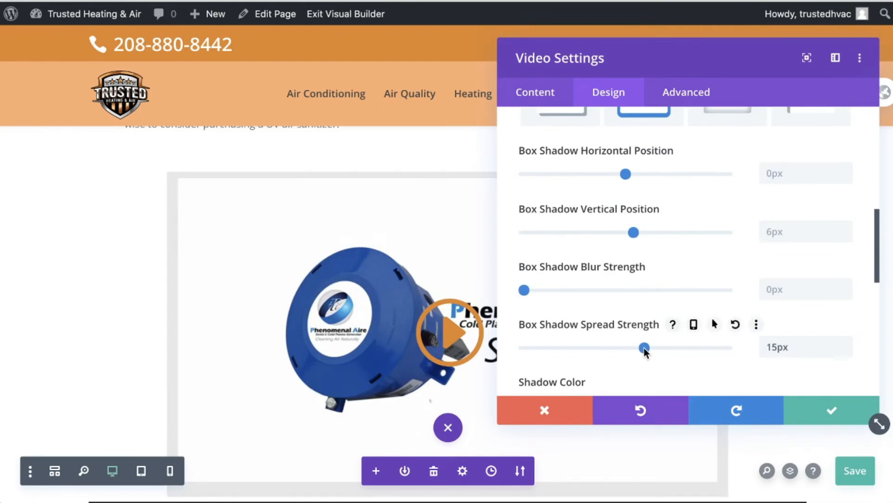
click(825, 420)
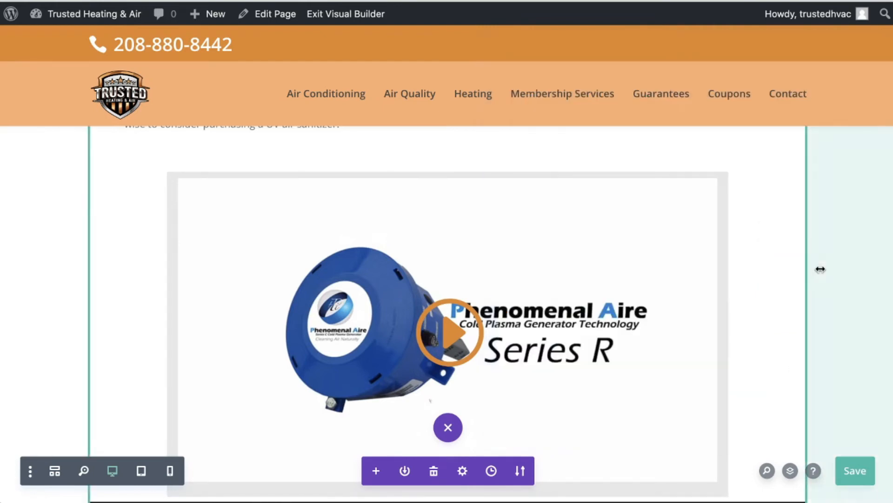
Check the framed Phenomenal Aire video on the live Indoor Air Quality page and play it
scroll(819, 268, down, 2)
scroll(820, 269, up, 1)
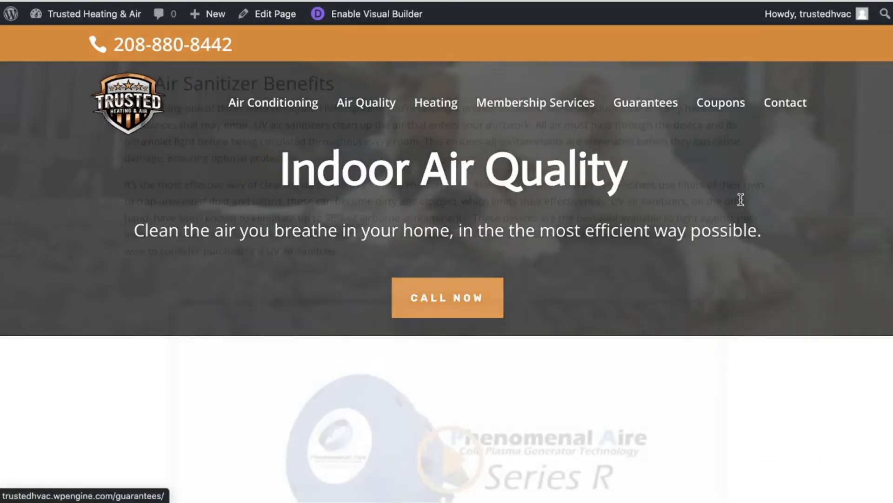
scroll(722, 293, down, 10)
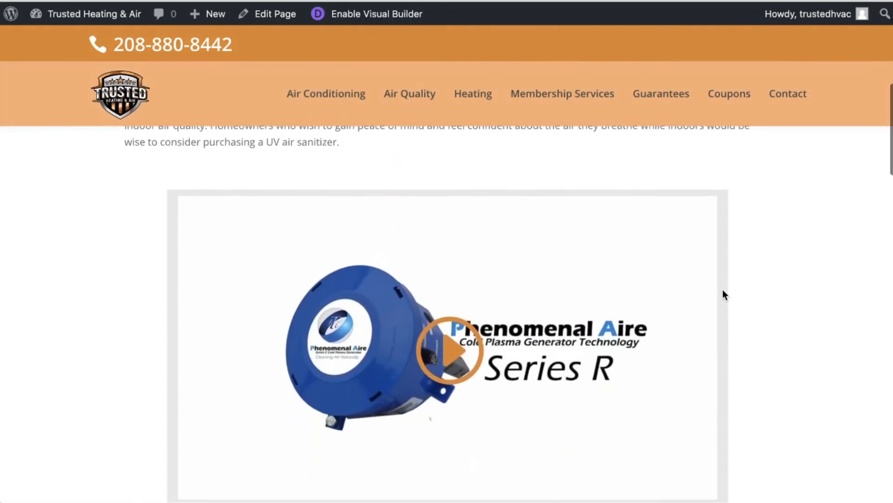
scroll(569, 340, down, 1)
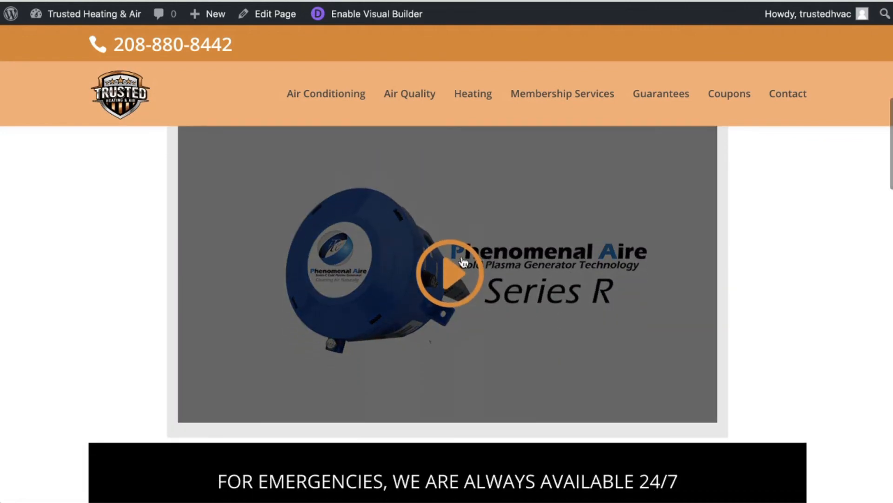
click(449, 278)
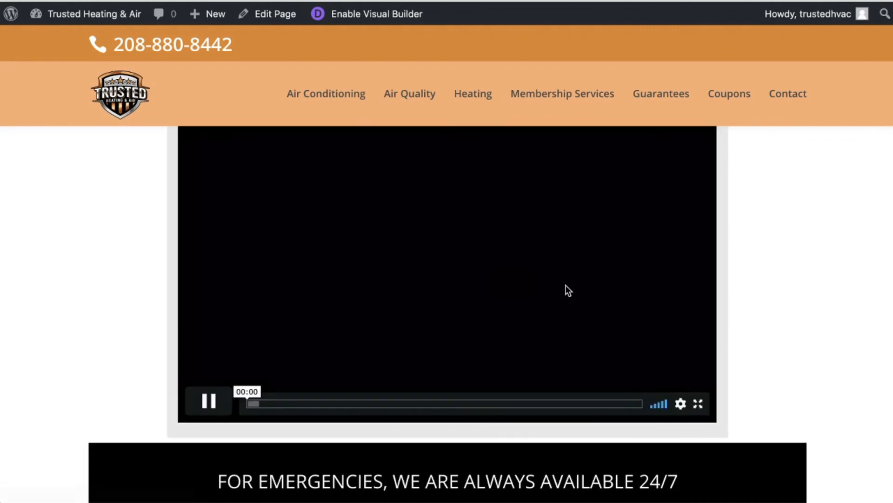
scroll(750, 251, up, 2)
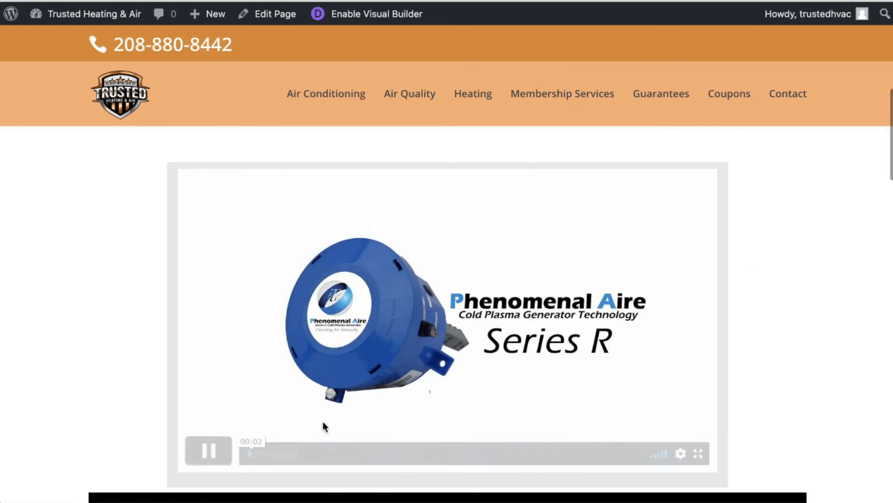